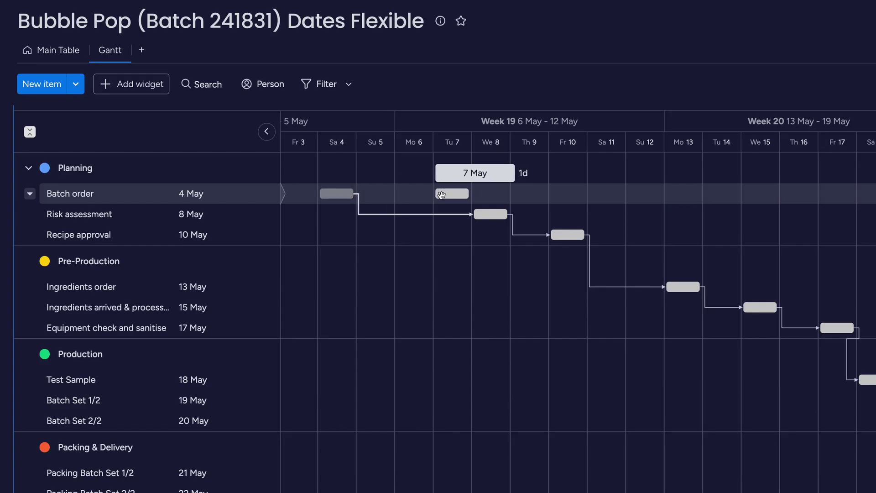
Step: Drag Batch order to start 6 May, then lengthen and shorten it so dependents shift
{"action": "left_click_drag", "start_coordinate": [420, 196], "coordinate": [420, 196]}
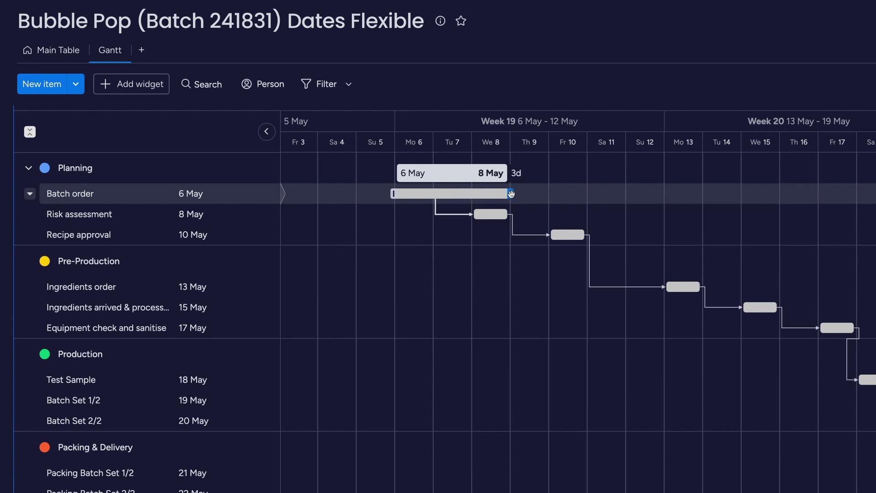
{"action": "left_click_drag", "start_coordinate": [511, 194], "coordinate": [518, 196]}
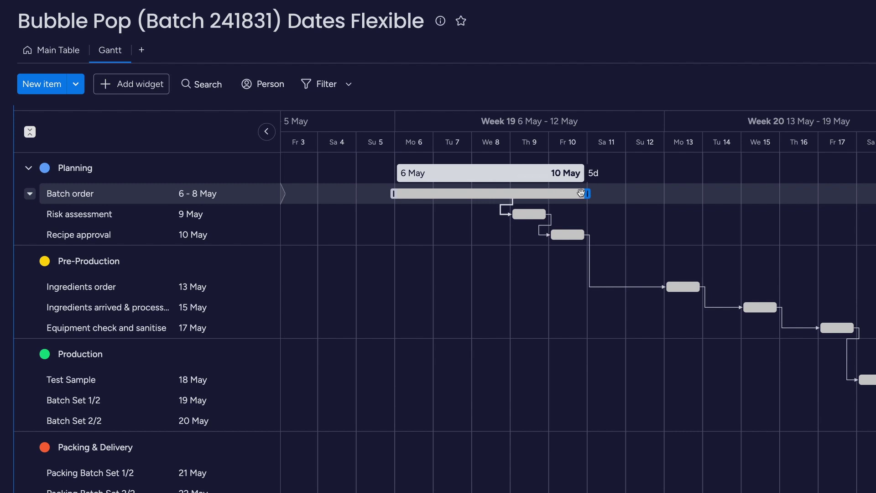
{"action": "left_click_drag", "start_coordinate": [581, 193], "coordinate": [659, 195]}
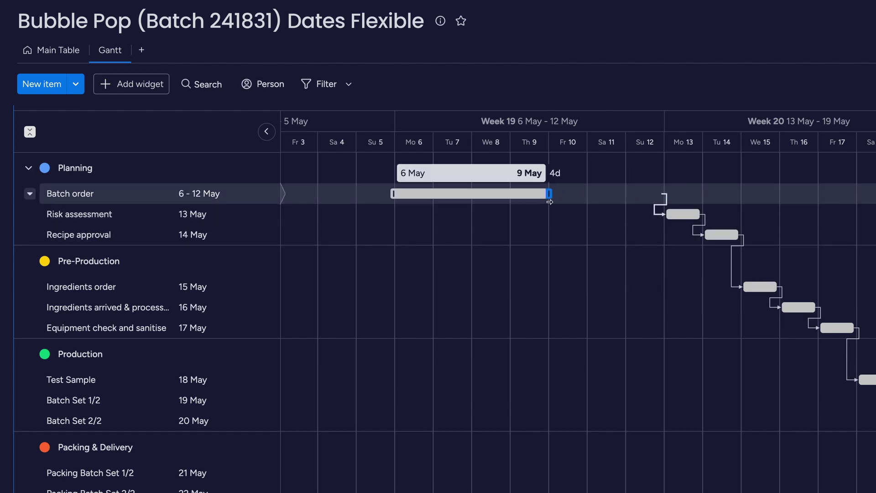
{"action": "left_click_drag", "start_coordinate": [519, 202], "coordinate": [525, 203]}
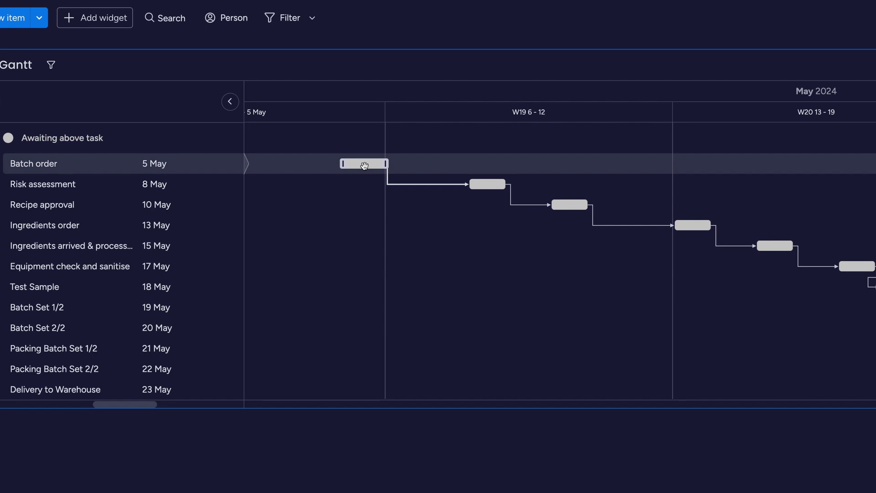
Step: Move Batch order between 5 and 8 May and Recipe approval into week 20, reflowing dependents
{"action": "left_click_drag", "start_coordinate": [364, 166], "coordinate": [430, 168]}
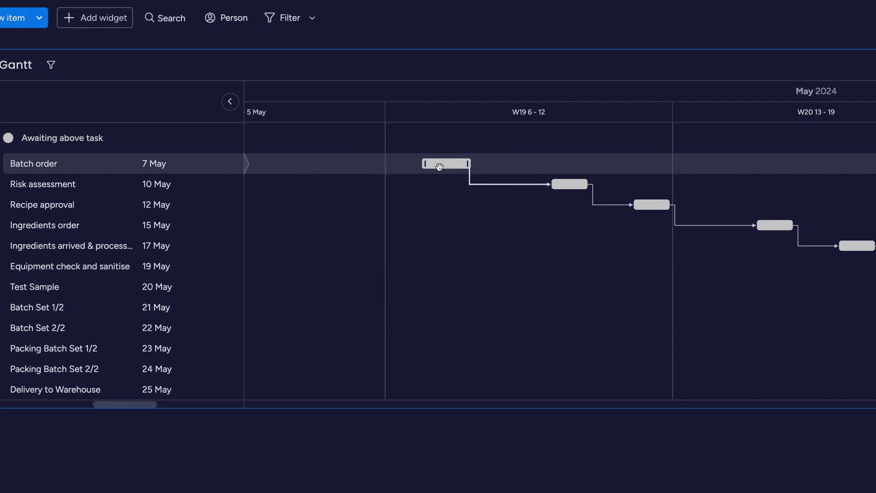
{"action": "left_click_drag", "start_coordinate": [422, 167], "coordinate": [341, 167]}
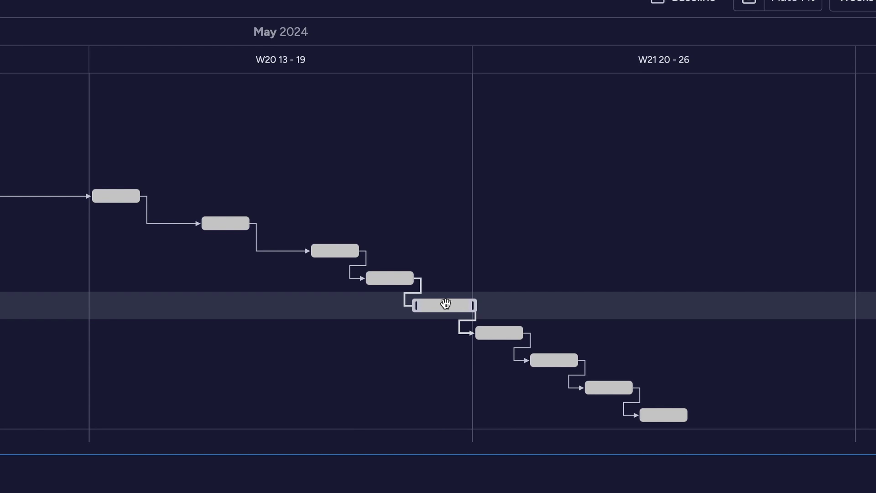
{"action": "mouse_move", "coordinate": [445, 304]}
{"action": "left_mouse_down"}
{"action": "mouse_move", "coordinate": [564, 304]}
{"action": "mouse_move", "coordinate": [462, 309]}
{"action": "left_mouse_up"}
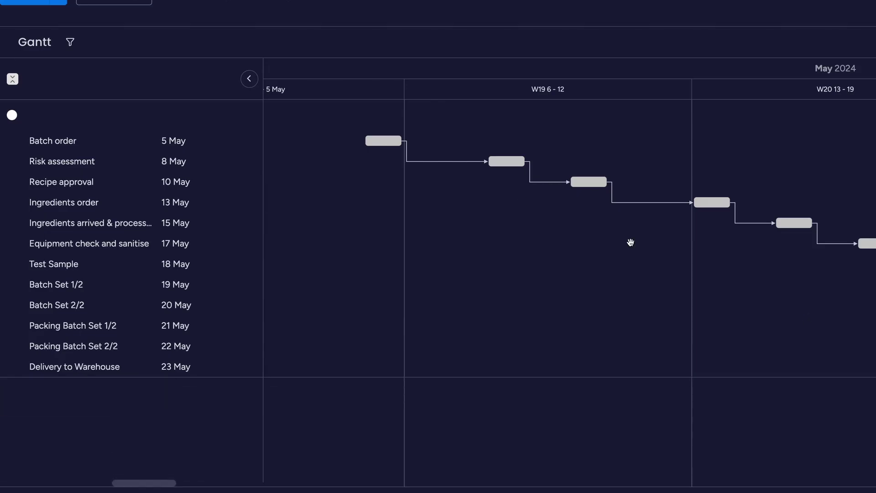
{"action": "left_click_drag", "start_coordinate": [401, 142], "coordinate": [465, 164]}
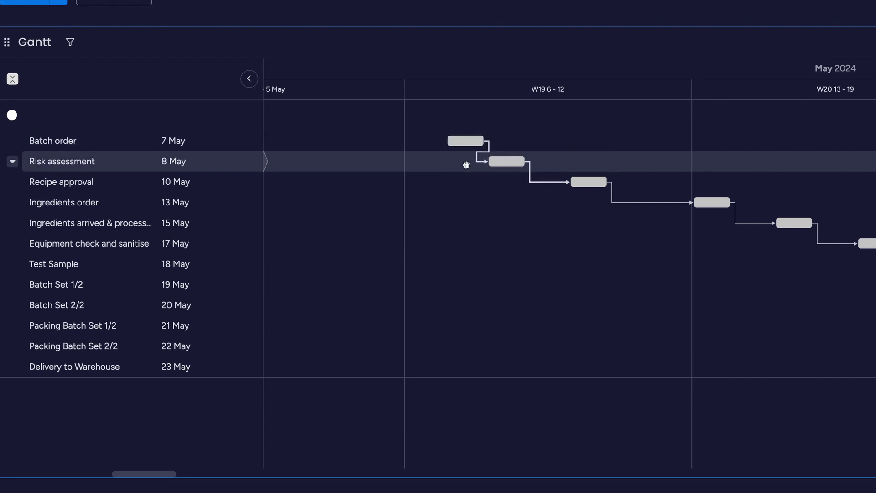
{"action": "left_click_drag", "start_coordinate": [237, 185], "coordinate": [418, 183]}
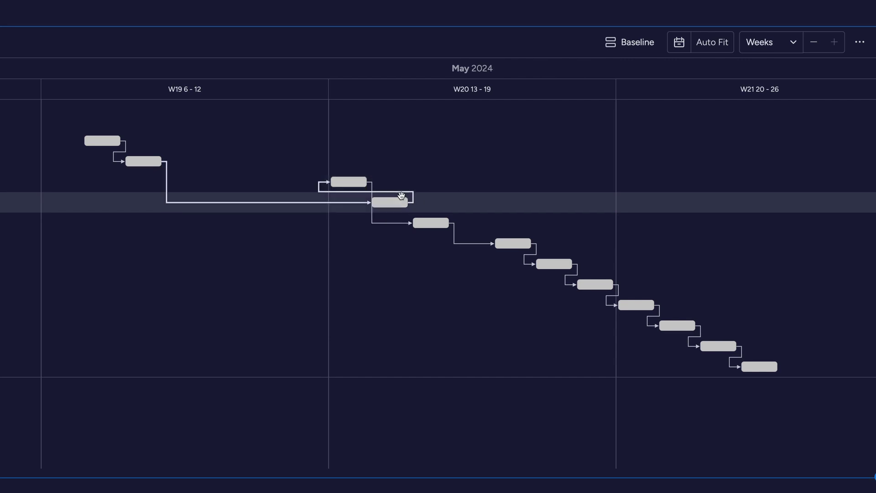
{"action": "left_click_drag", "start_coordinate": [389, 202], "coordinate": [245, 201]}
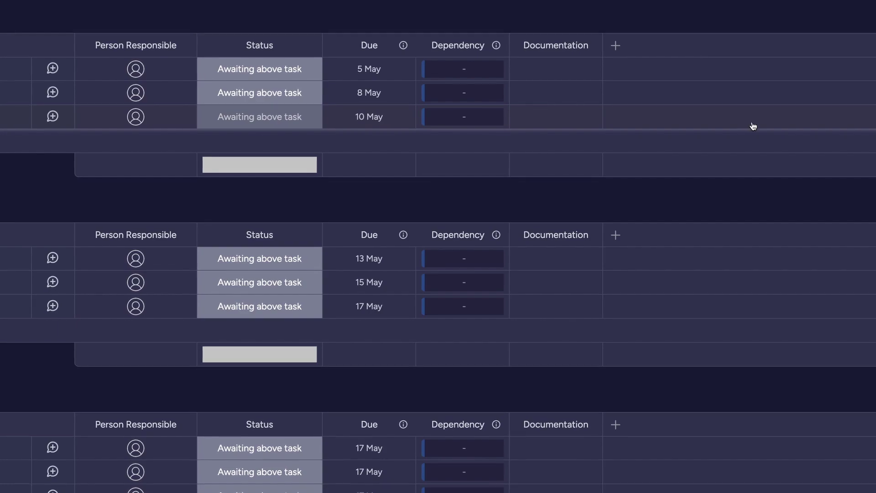
Step: Chain Risk assessment, Recipe approval, Ingredients order and the ingredients-arrived task, each to its predecessor
{"action": "left_click", "coordinate": [463, 93]}
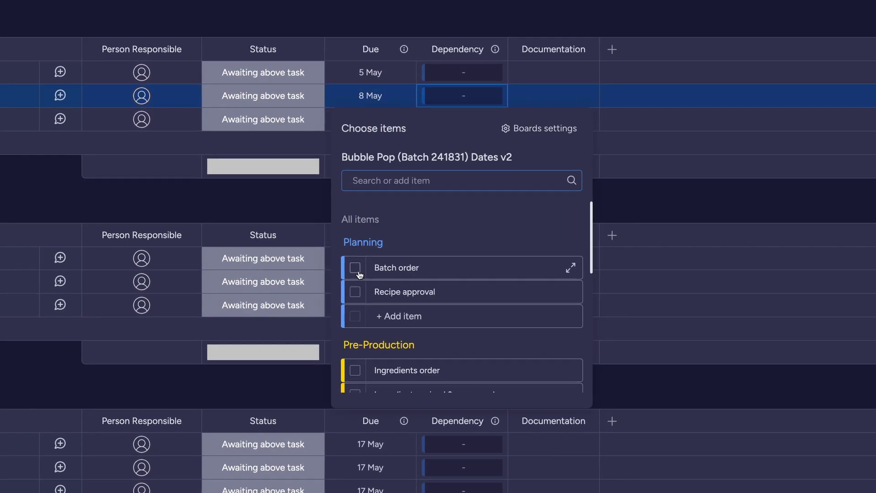
{"action": "left_click", "coordinate": [357, 274]}
{"action": "left_click", "coordinate": [464, 116]}
{"action": "left_click", "coordinate": [374, 309]}
{"action": "left_click", "coordinate": [464, 258]}
{"action": "scroll", "coordinate": [461, 433], "scroll_direction": "down", "scroll_amount": 2}
{"action": "left_click", "coordinate": [383, 404]}
{"action": "left_click", "coordinate": [463, 281]}
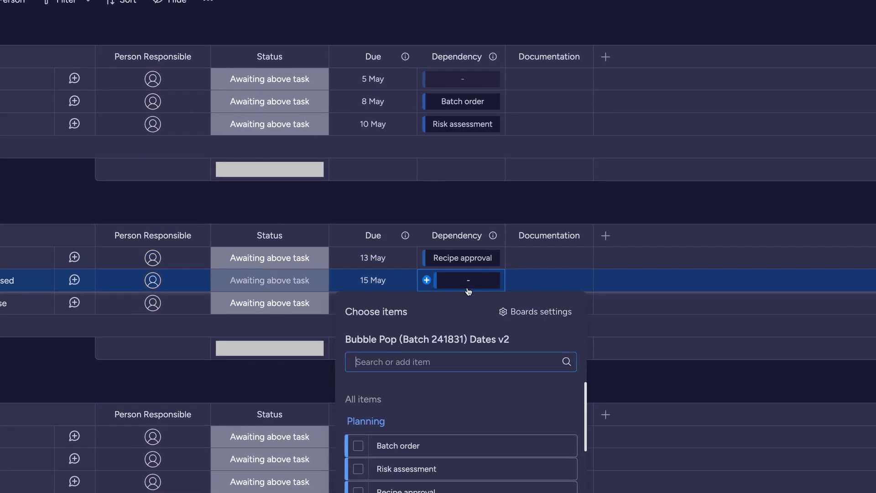
{"action": "scroll", "coordinate": [461, 433], "scroll_direction": "down", "scroll_amount": 3}
{"action": "left_click", "coordinate": [410, 438]}
Step: Make Equipment check, Test Sample and Batch Set 1/2 each depend on the preceding task
{"action": "left_click", "coordinate": [463, 304]}
{"action": "scroll", "coordinate": [473, 438], "scroll_direction": "down", "scroll_amount": 5}
{"action": "scroll", "coordinate": [473, 448], "scroll_direction": "up", "scroll_amount": 5}
{"action": "left_click", "coordinate": [430, 472]}
{"action": "scroll", "coordinate": [573, 364], "scroll_direction": "down", "scroll_amount": 3}
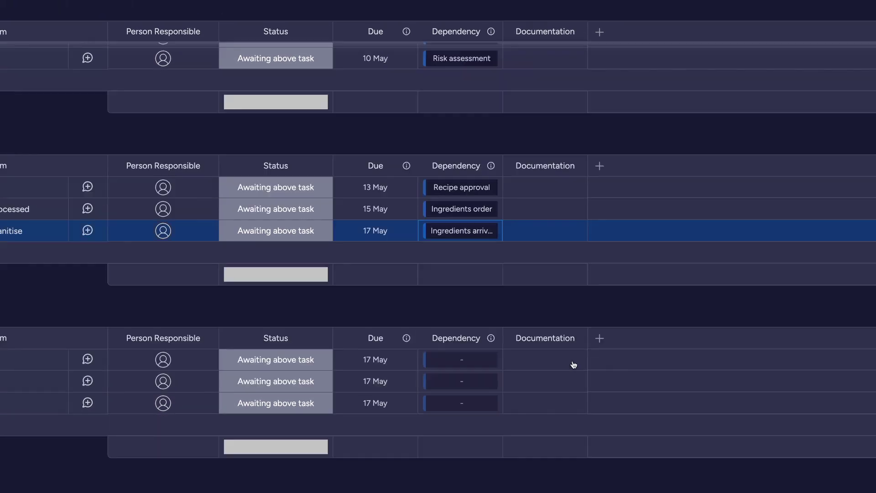
{"action": "scroll", "coordinate": [573, 364], "scroll_direction": "down", "scroll_amount": 2}
{"action": "left_click", "coordinate": [461, 246]}
{"action": "scroll", "coordinate": [463, 407], "scroll_direction": "up", "scroll_amount": 4}
{"action": "left_click", "coordinate": [401, 429]}
{"action": "left_click", "coordinate": [463, 274]}
{"action": "left_click", "coordinate": [391, 454]}
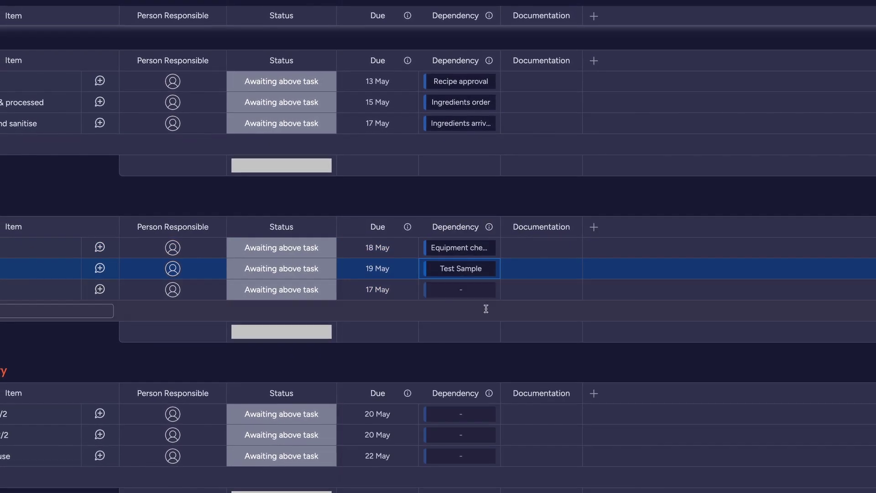
Step: Link Batch Set 2/2, both Packing Batch Sets and Delivery to Warehouse to their predecessors
{"action": "left_click", "coordinate": [460, 290]}
{"action": "scroll", "coordinate": [487, 446], "scroll_direction": "down", "scroll_amount": 5}
{"action": "left_click", "coordinate": [401, 452]}
{"action": "left_click", "coordinate": [459, 431]}
{"action": "scroll", "coordinate": [459, 434], "scroll_direction": "down", "scroll_amount": 5}
{"action": "left_click", "coordinate": [405, 310]}
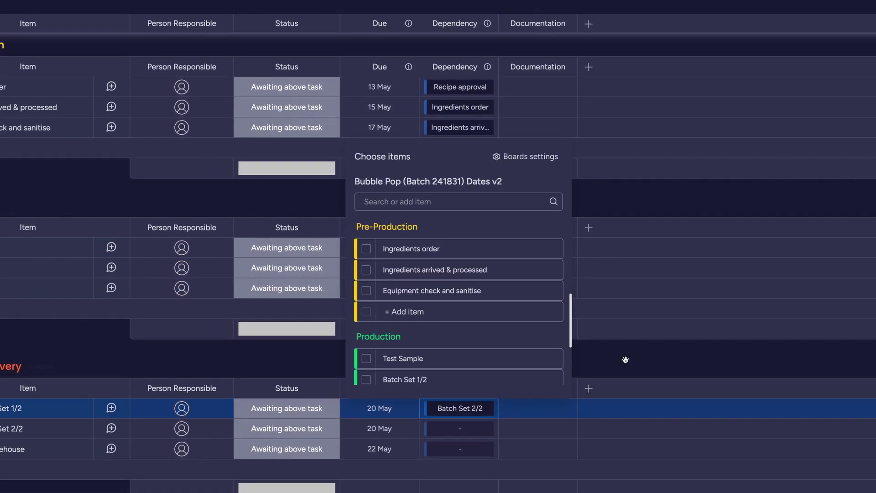
{"action": "left_click", "coordinate": [458, 451]}
{"action": "scroll", "coordinate": [459, 410], "scroll_direction": "down", "scroll_amount": 5}
{"action": "left_click", "coordinate": [383, 393]}
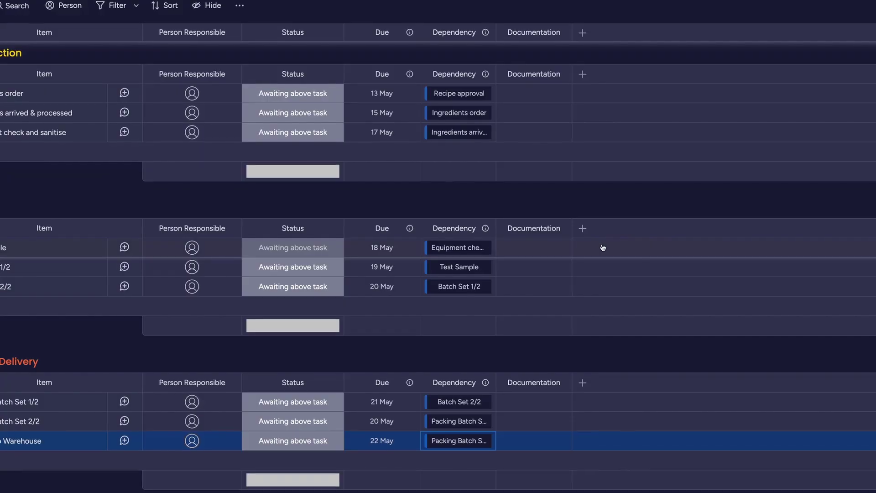
{"action": "left_click", "coordinate": [459, 247]}
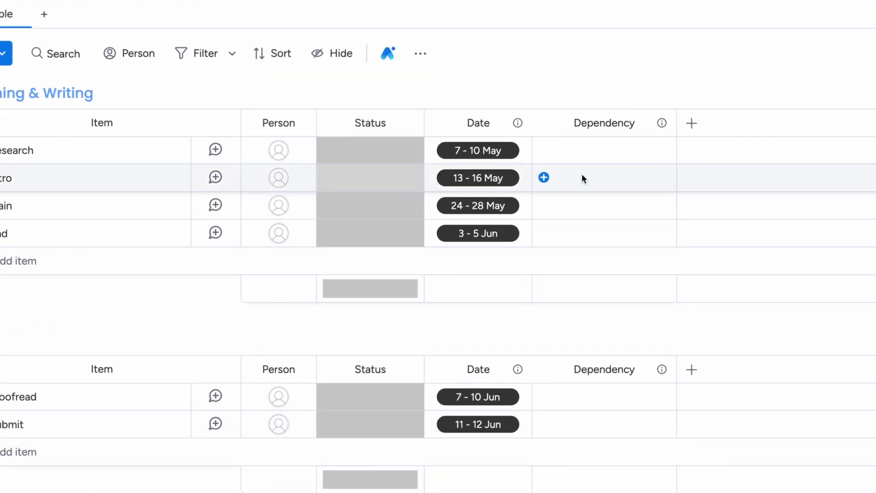
Step: Try Finish-To-Finish and Start-To-Finish types for End while dragging Research and other bars into June
{"action": "left_click", "coordinate": [581, 174]}
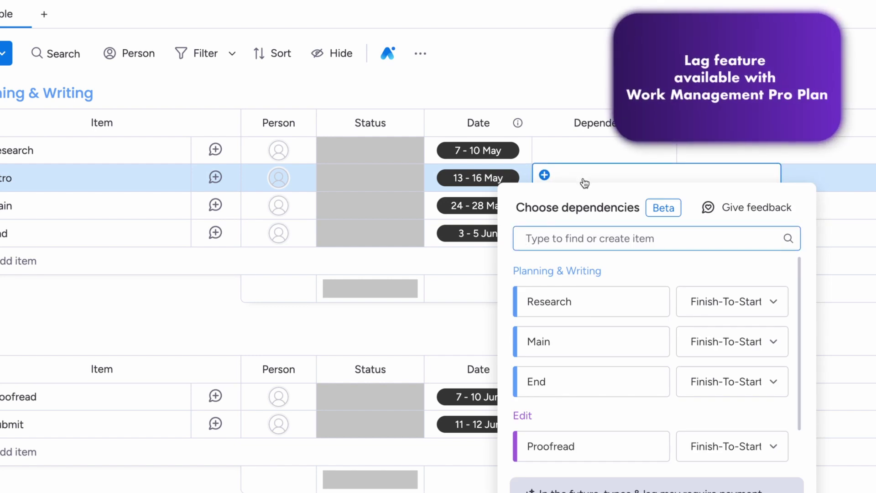
{"action": "left_click", "coordinate": [771, 301]}
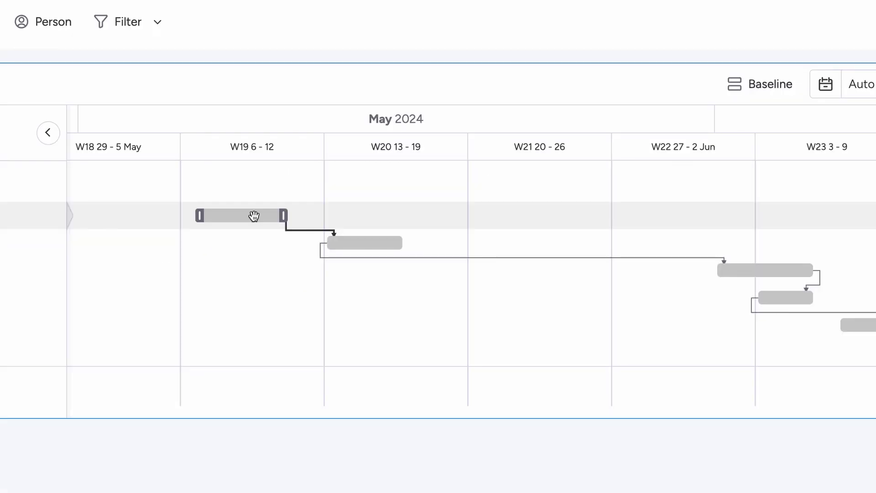
{"action": "left_click_drag", "start_coordinate": [253, 215], "coordinate": [394, 213]}
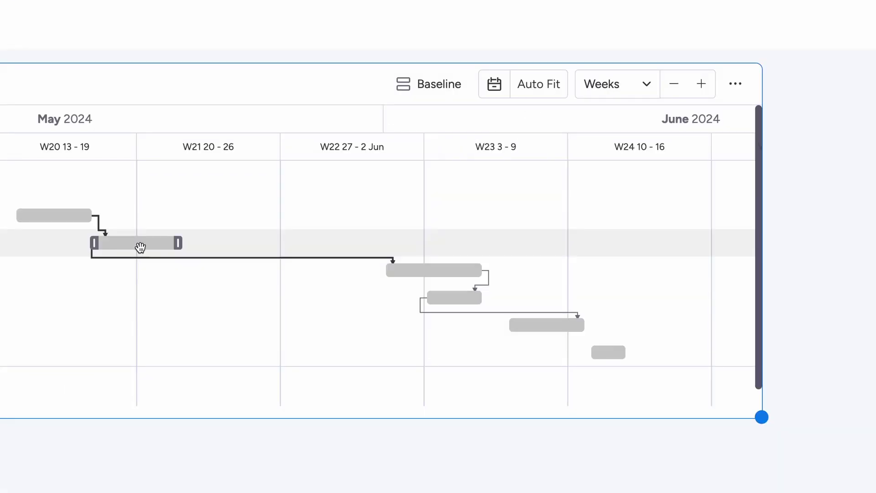
{"action": "left_click_drag", "start_coordinate": [139, 246], "coordinate": [410, 242]}
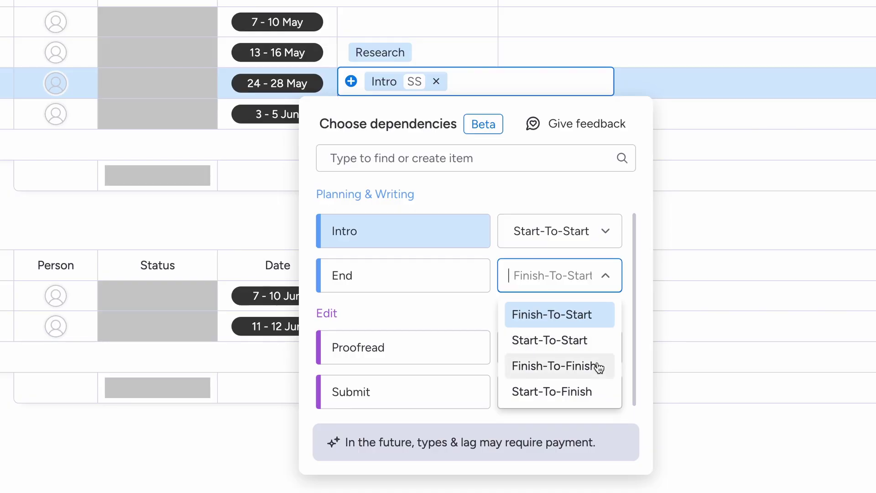
{"action": "left_click", "coordinate": [598, 364]}
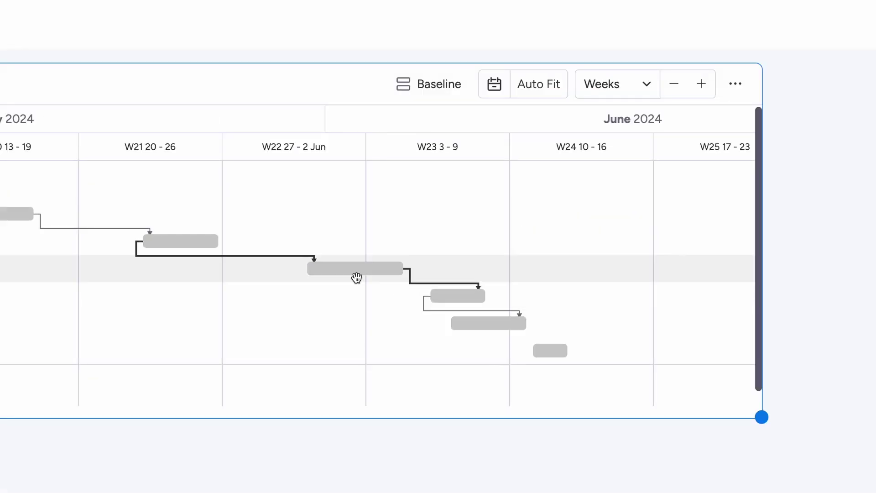
{"action": "left_click_drag", "start_coordinate": [355, 276], "coordinate": [533, 268]}
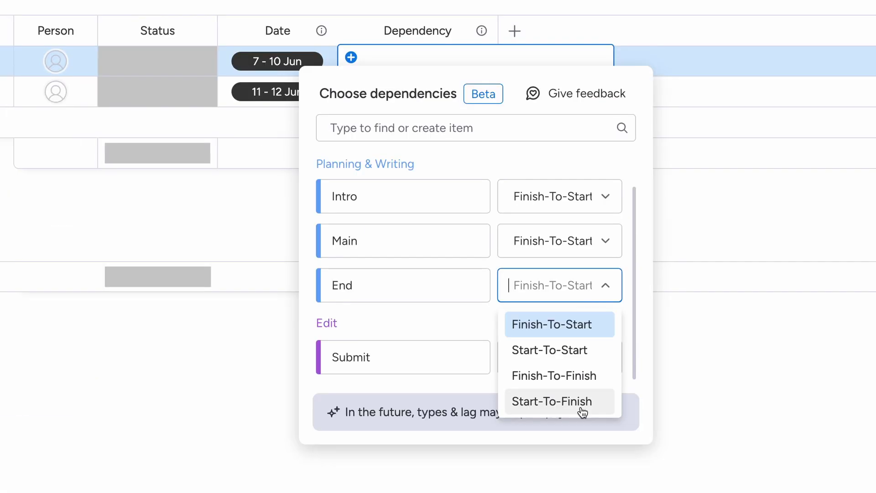
{"action": "left_click", "coordinate": [580, 403]}
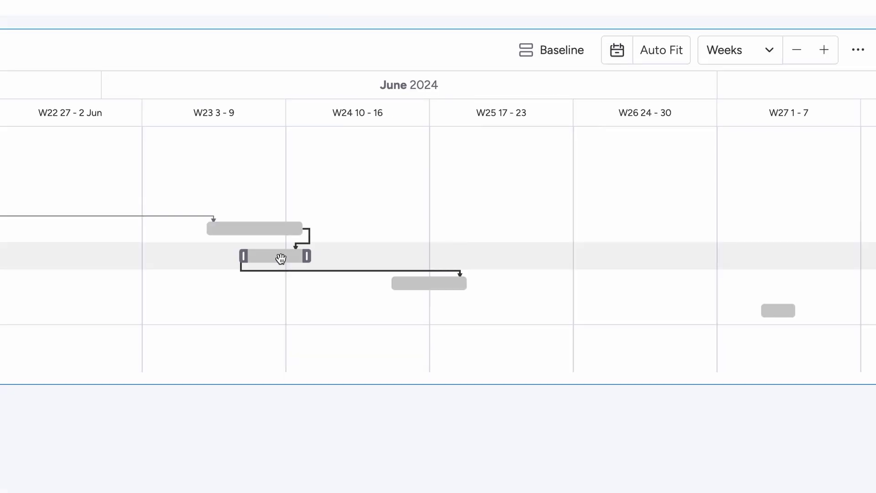
{"action": "left_click_drag", "start_coordinate": [280, 256], "coordinate": [511, 252]}
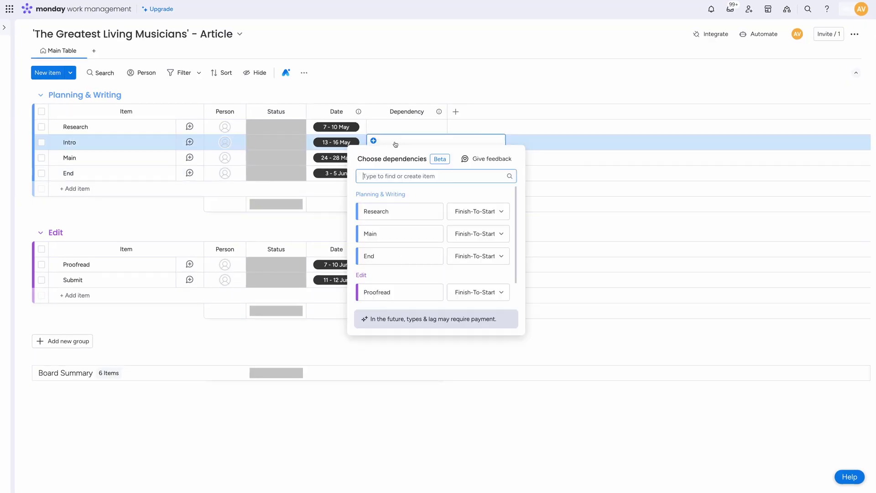
Step: Make Intro follow Research finish-to-start, and Main start-to-start with Intro, finish-to-finish with End
{"action": "left_click", "coordinate": [500, 209]}
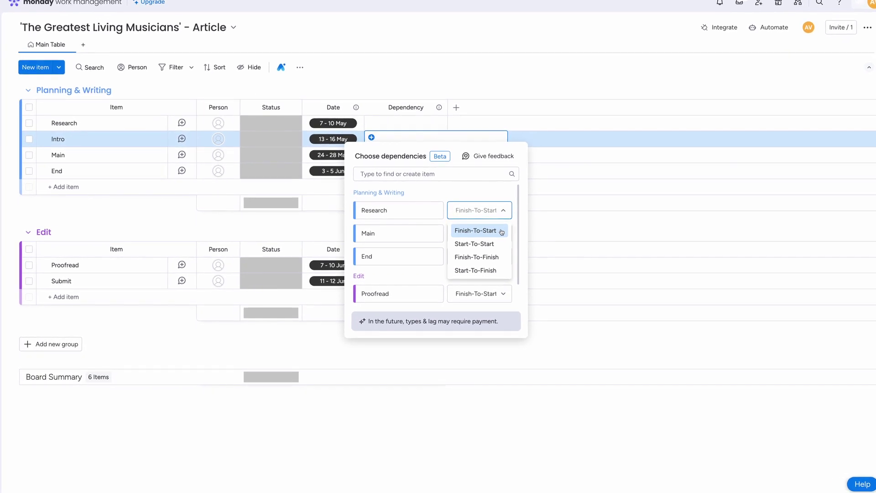
{"action": "left_click", "coordinate": [501, 231]}
{"action": "left_click", "coordinate": [411, 160]}
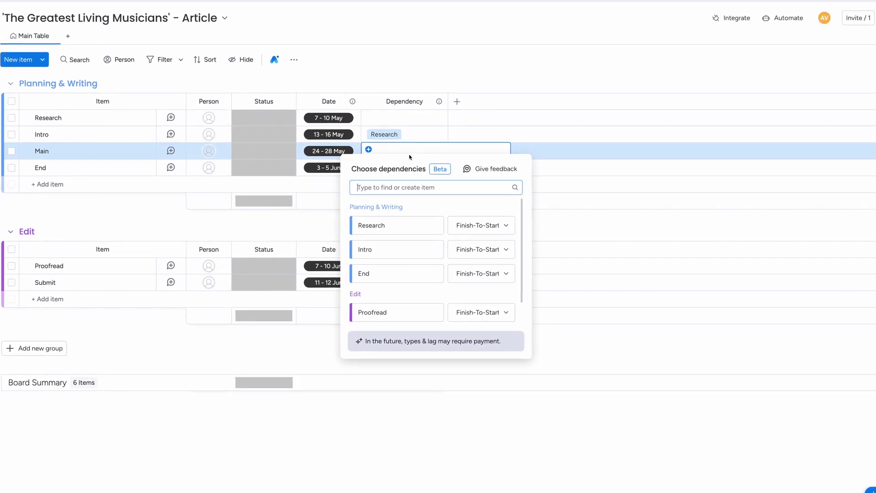
{"action": "left_click", "coordinate": [506, 249]}
{"action": "left_click", "coordinate": [488, 284]}
{"action": "left_click", "coordinate": [504, 275]}
{"action": "left_click", "coordinate": [493, 301]}
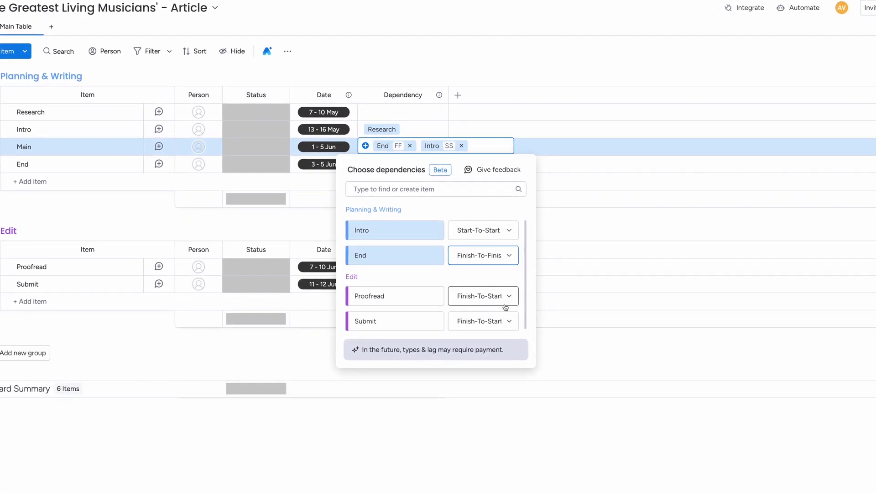